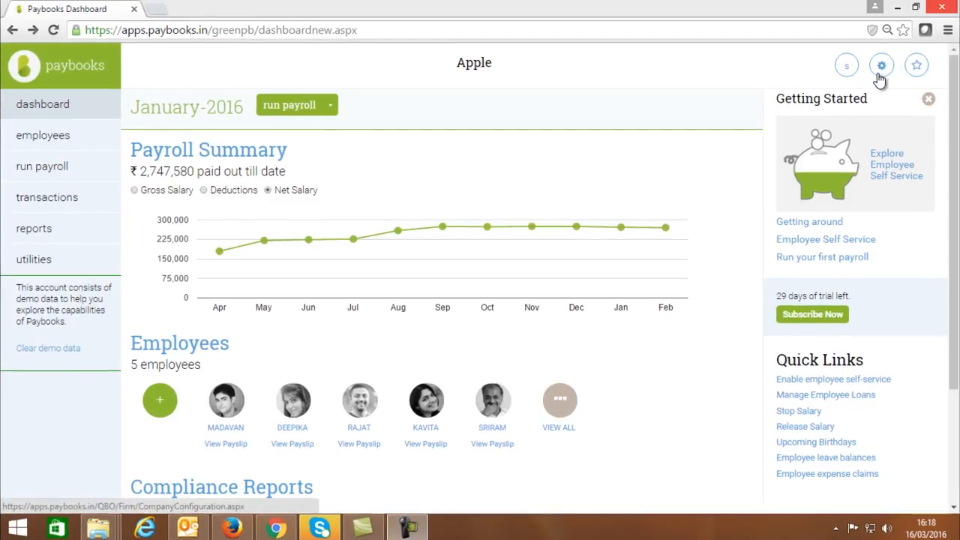
# - Start a new salary component in the payroll settings
pyautogui.click(881, 65)
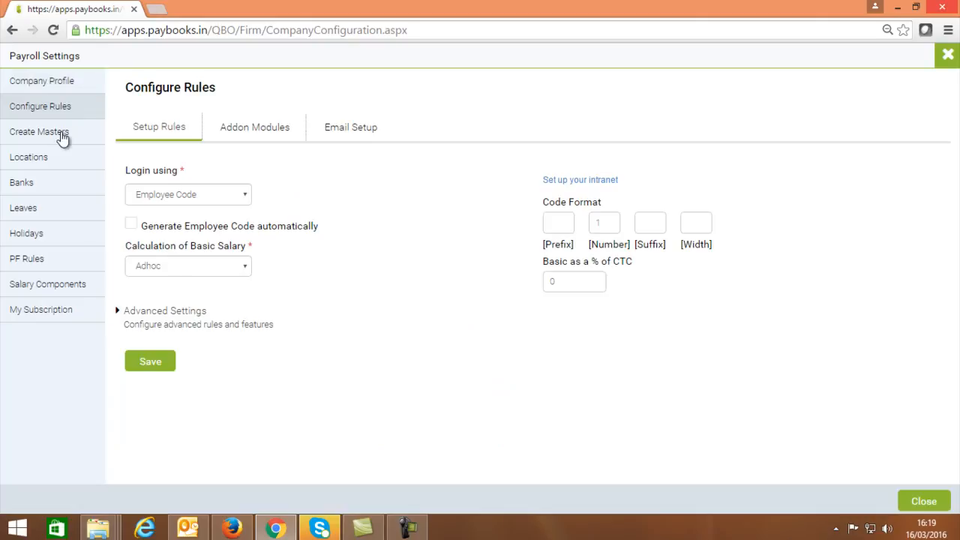
pyautogui.click(43, 284)
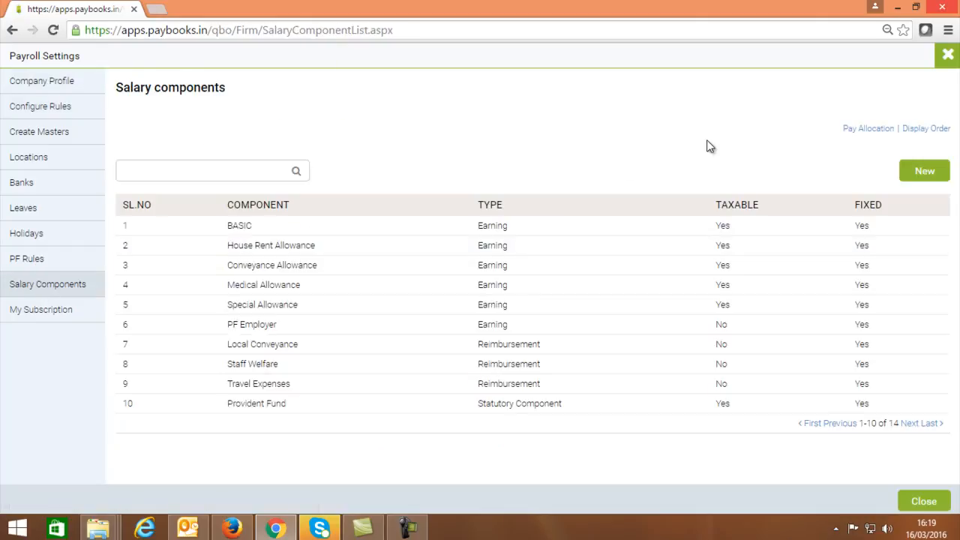
pyautogui.click(924, 171)
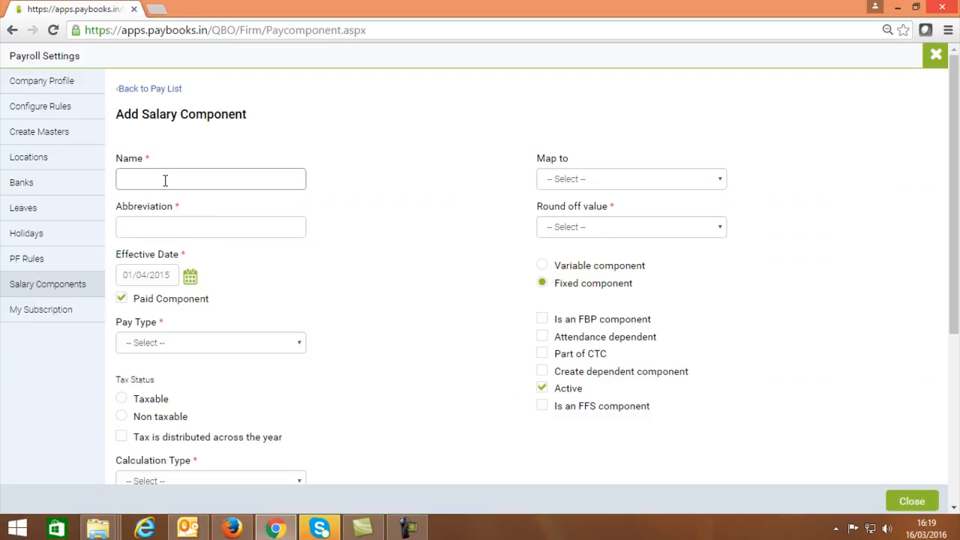
# - Name the new salary component Over Time and give it the abbreviation OT
pyautogui.click(165, 180)
pyautogui.click(131, 199)
pyautogui.click(143, 226)
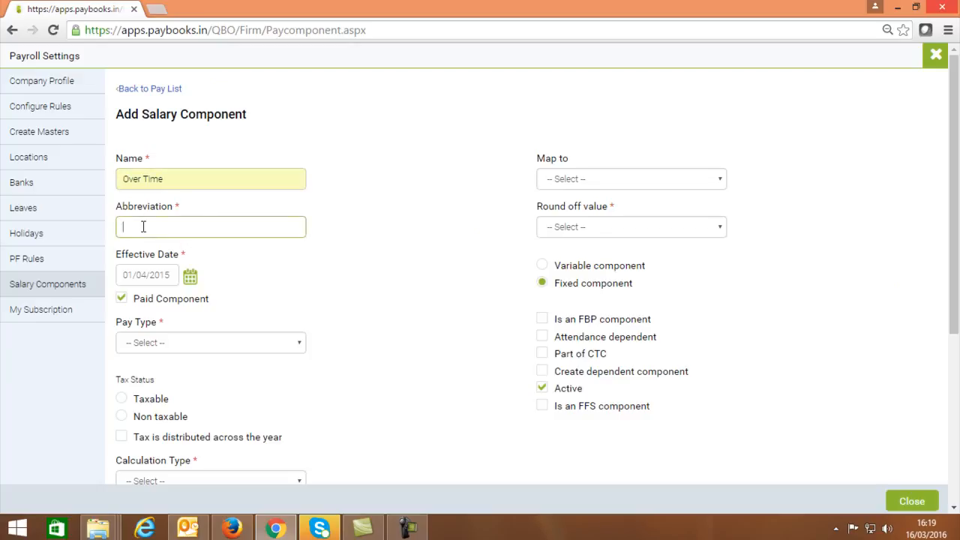
pyautogui.write('O')
pyautogui.click(147, 247)
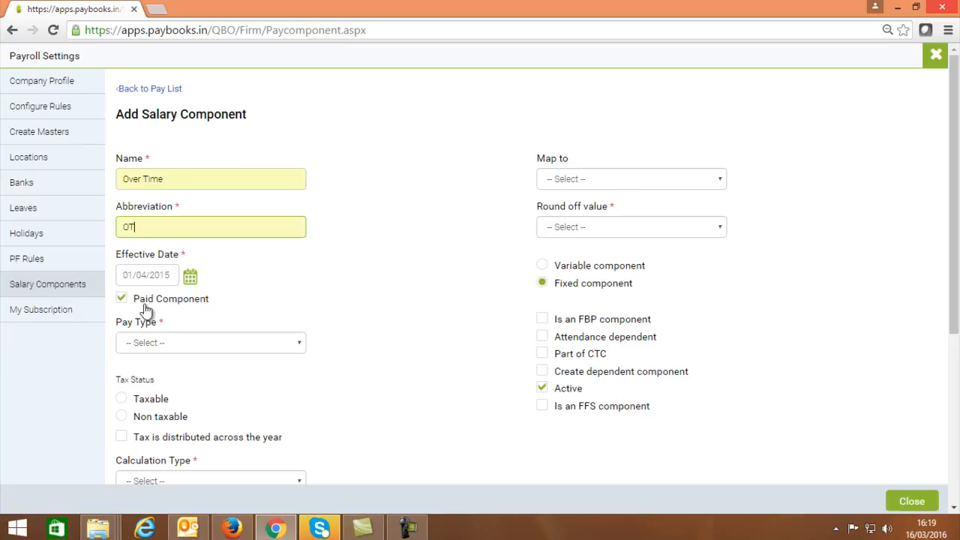
# - Set the component's pay type to Over Time and its tax status to Taxable
pyautogui.click(294, 344)
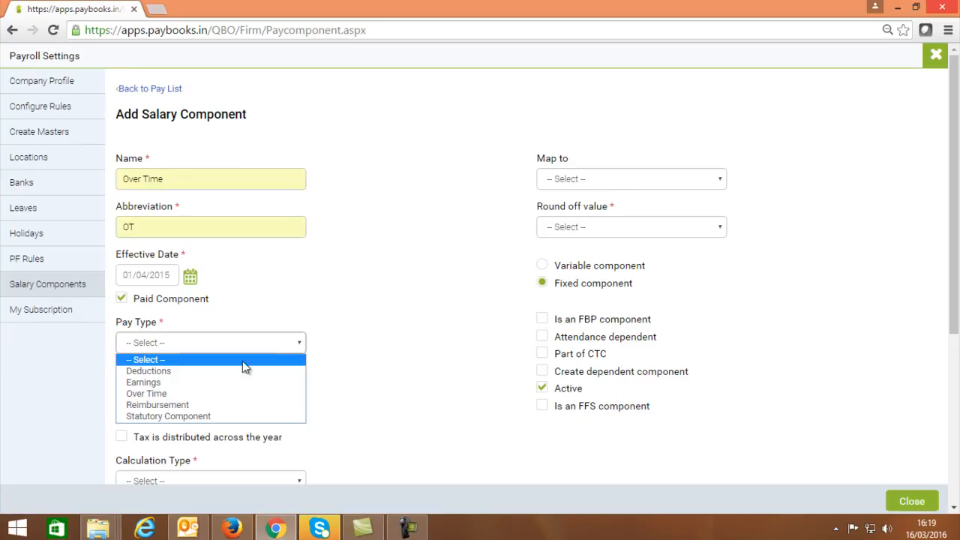
pyautogui.click(182, 391)
pyautogui.scroll(-2, 156, 325)
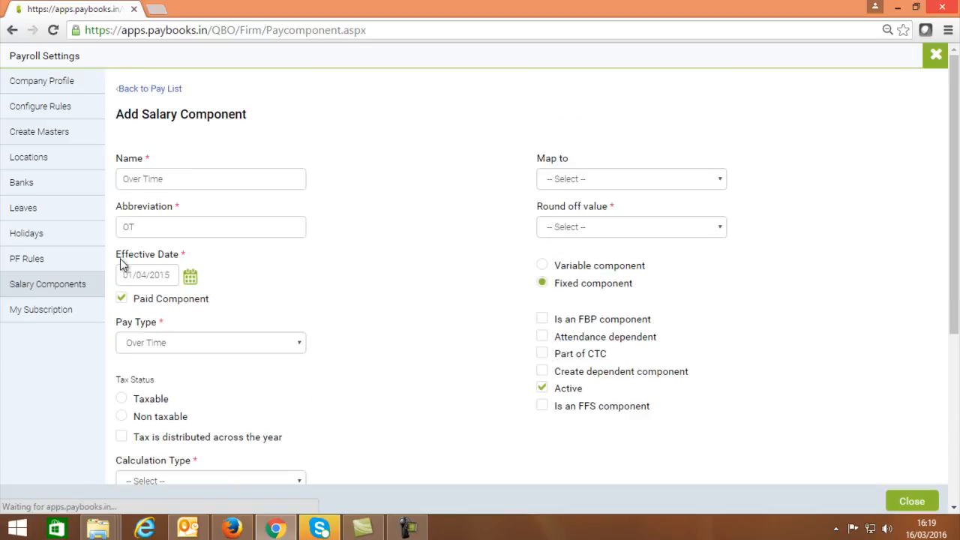
pyautogui.click(120, 400)
pyautogui.scroll(-2, 157, 386)
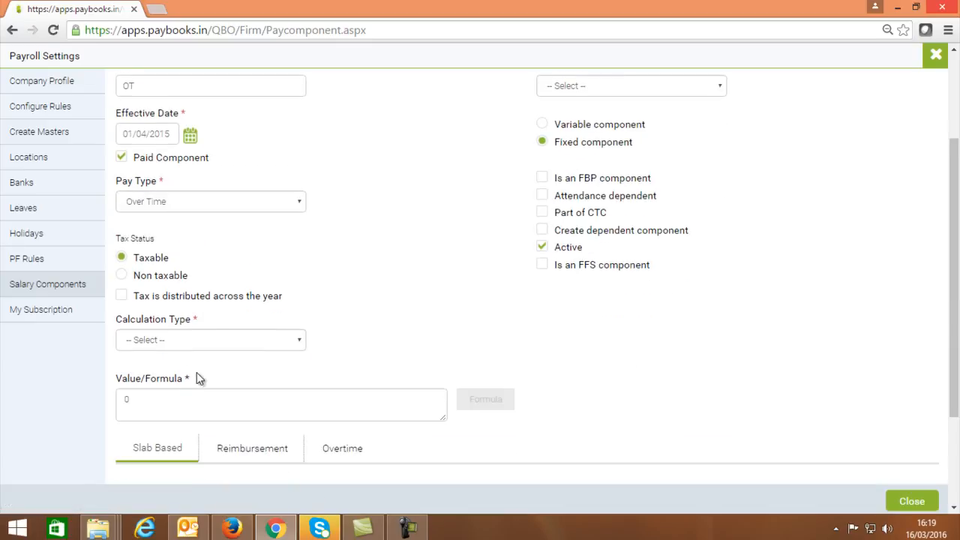
# - Set the calculation type to Formula and enter Earnings/TDM as the component's formula
pyautogui.click(297, 343)
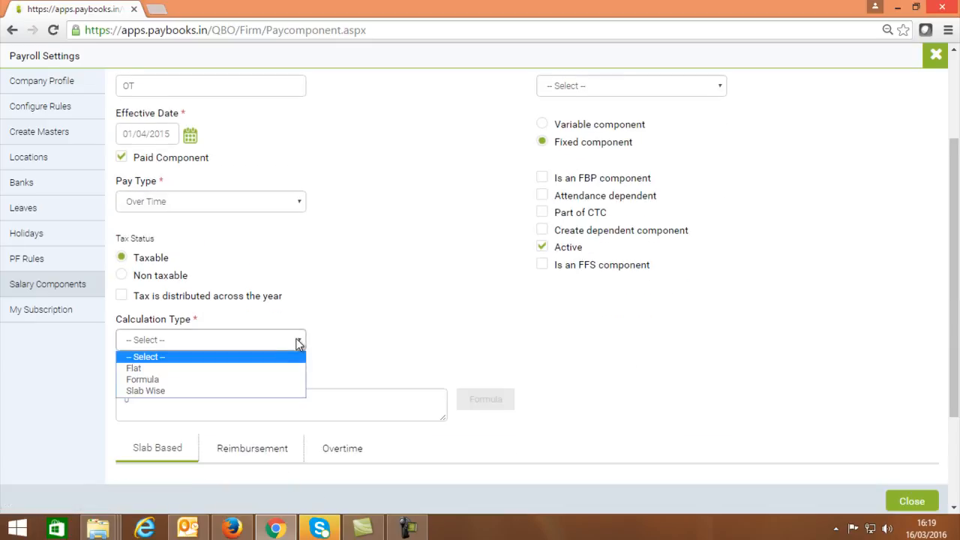
pyautogui.click(198, 385)
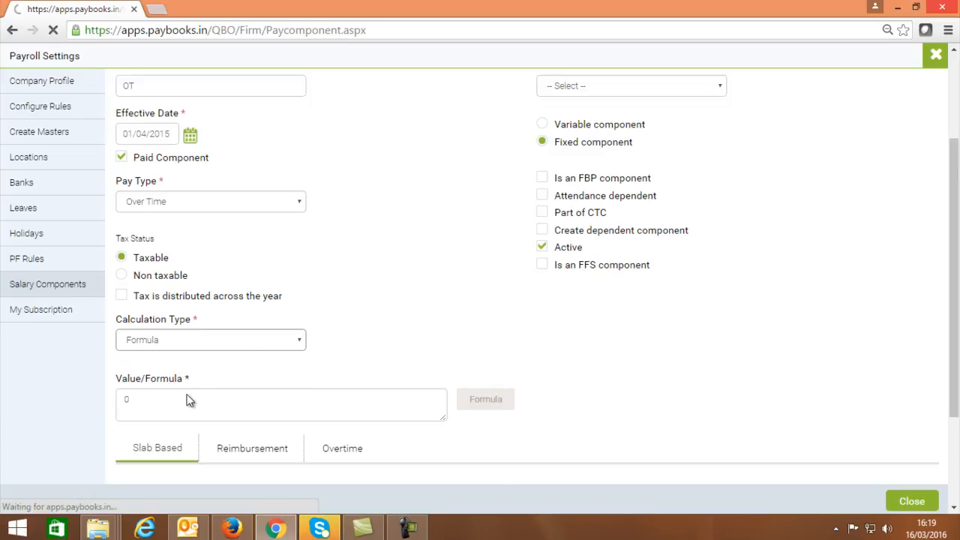
pyautogui.click(150, 381)
pyautogui.press('BackSpace')
pyautogui.write('Earnings/TDM')
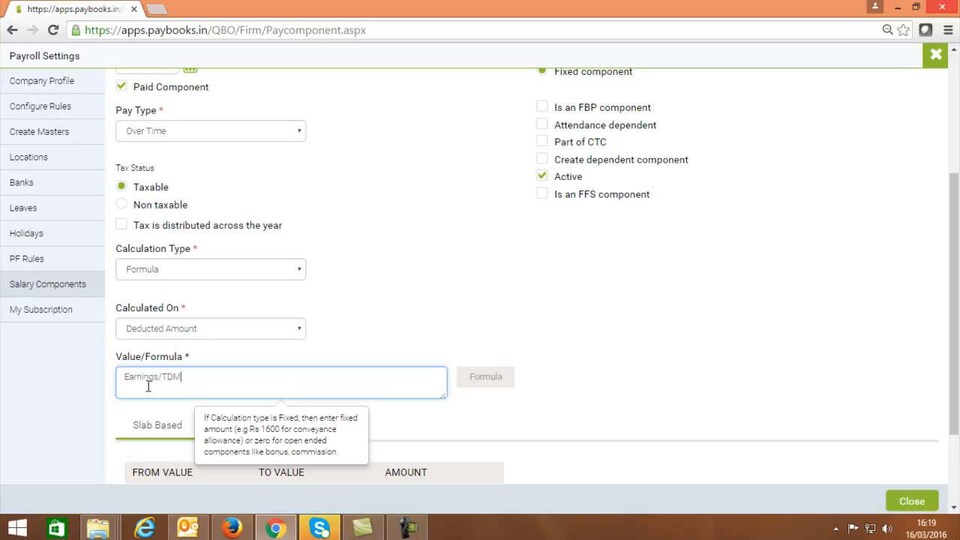
# - Set the overtime calculation unit to Days in the component's overtime settings
pyautogui.scroll(-3, 147, 387)
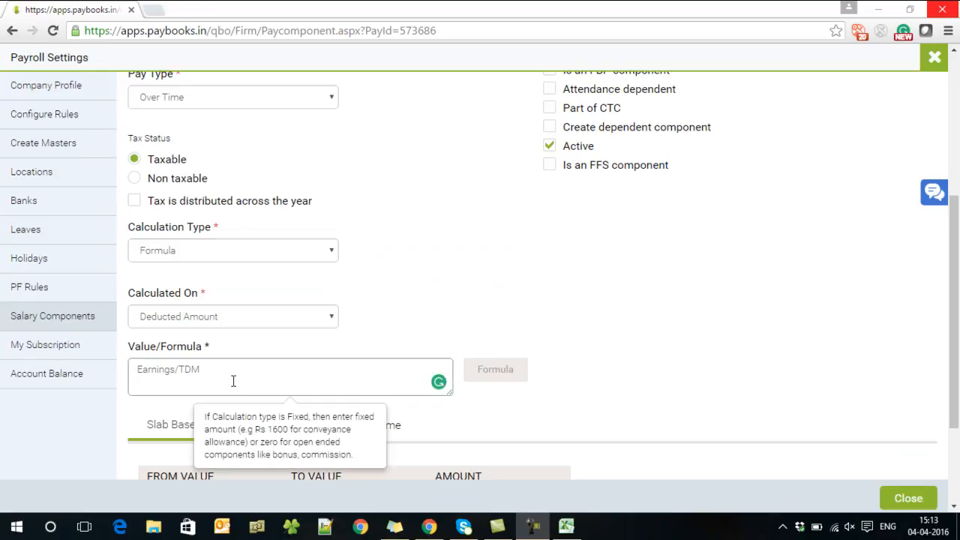
pyautogui.scroll(-2, 228, 321)
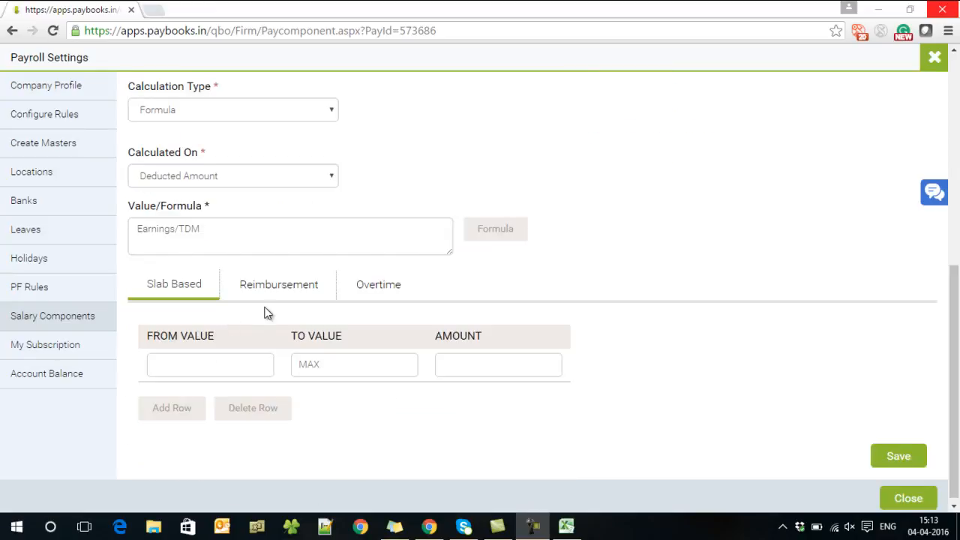
pyautogui.click(382, 291)
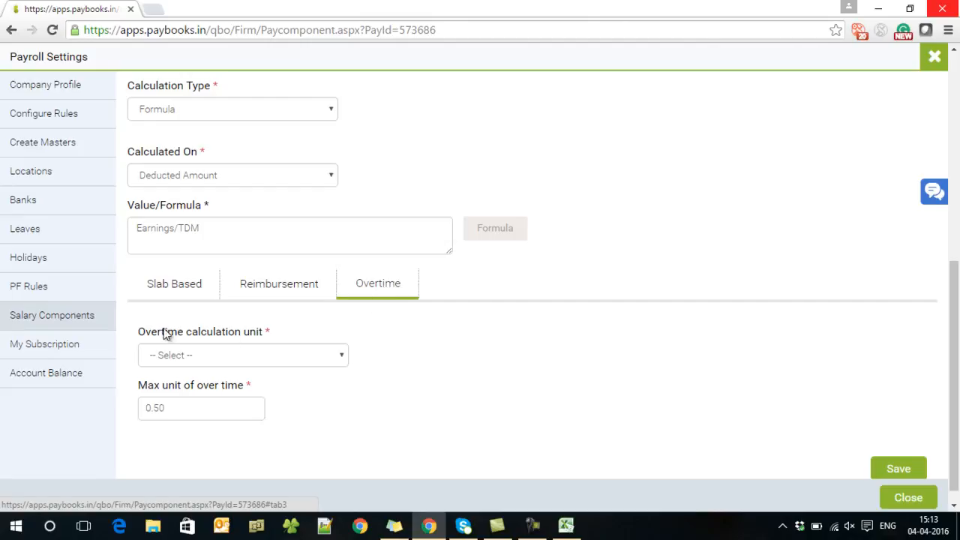
pyautogui.click(342, 357)
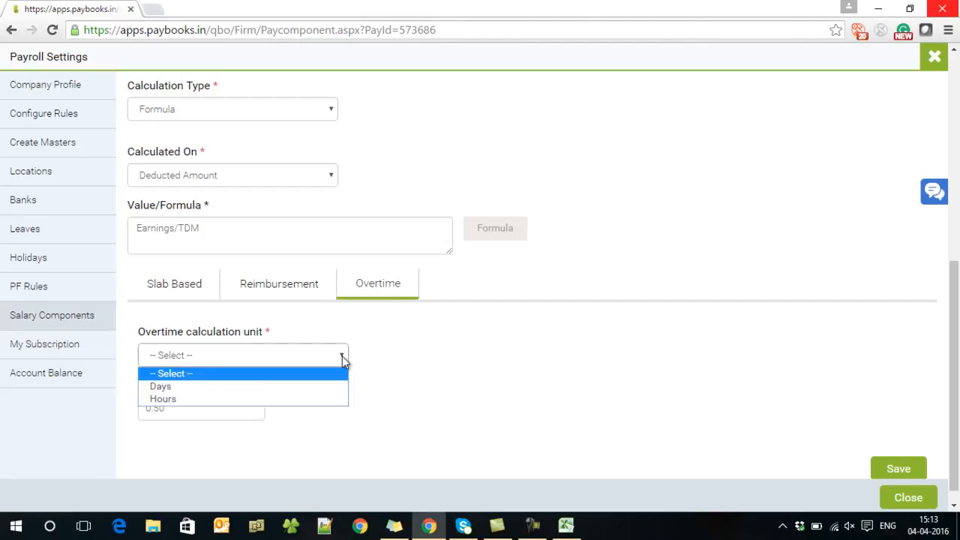
pyautogui.click(192, 387)
pyautogui.scroll(-1, 192, 420)
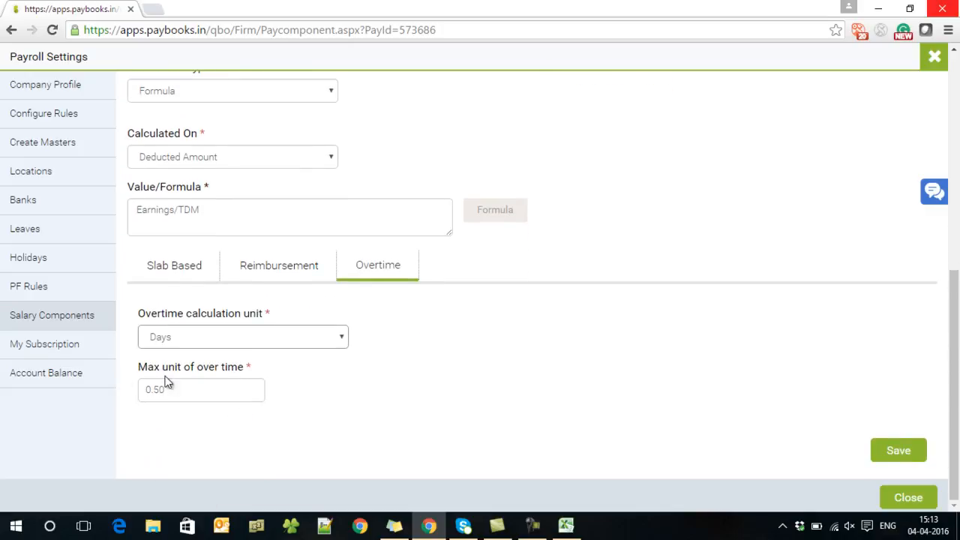
pyautogui.moveTo(219, 386); pyautogui.dragTo(128, 387)
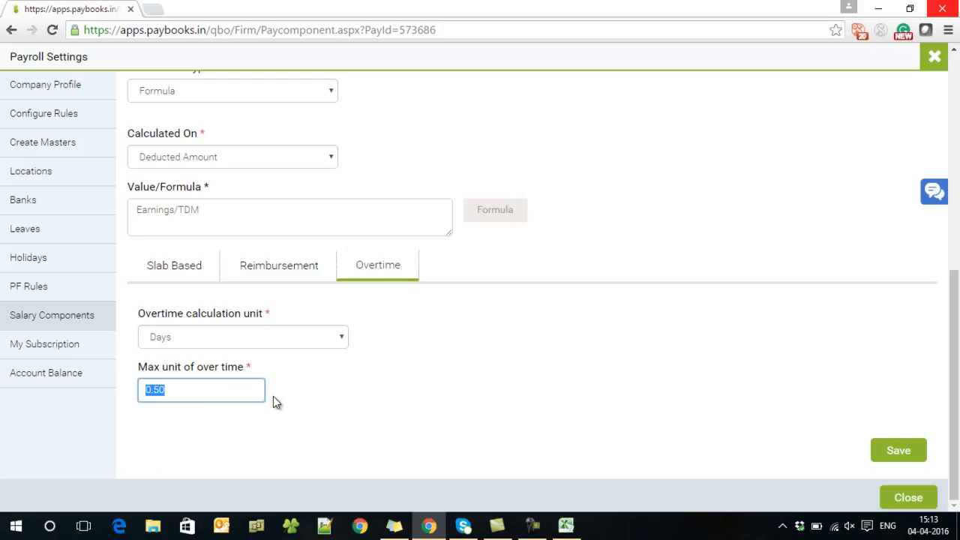
pyautogui.click(343, 337)
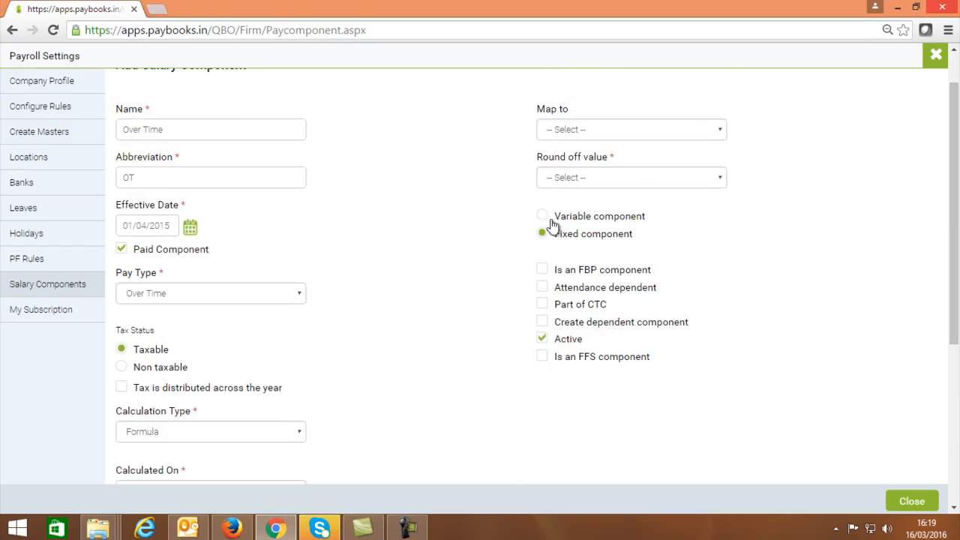
# - Make Over Time a variable component rounded off to the nearest 1 Rs, and add it to the salary components
pyautogui.click(546, 218)
pyautogui.click(722, 180)
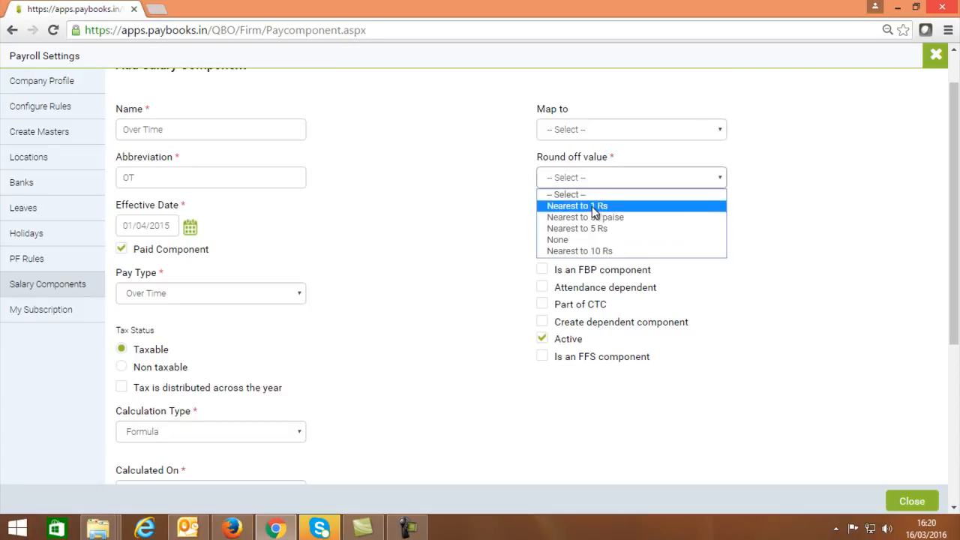
pyautogui.click(592, 205)
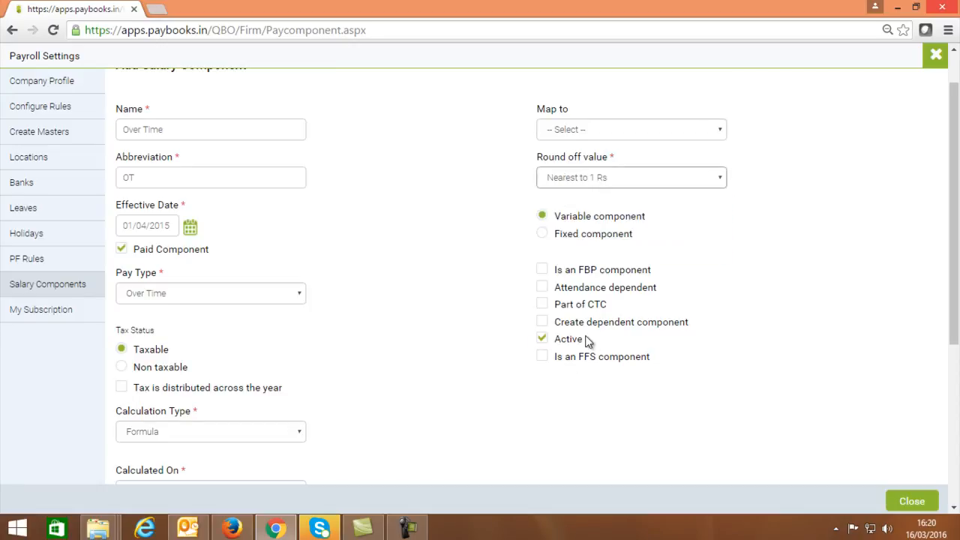
pyautogui.scroll(-4, 588, 341)
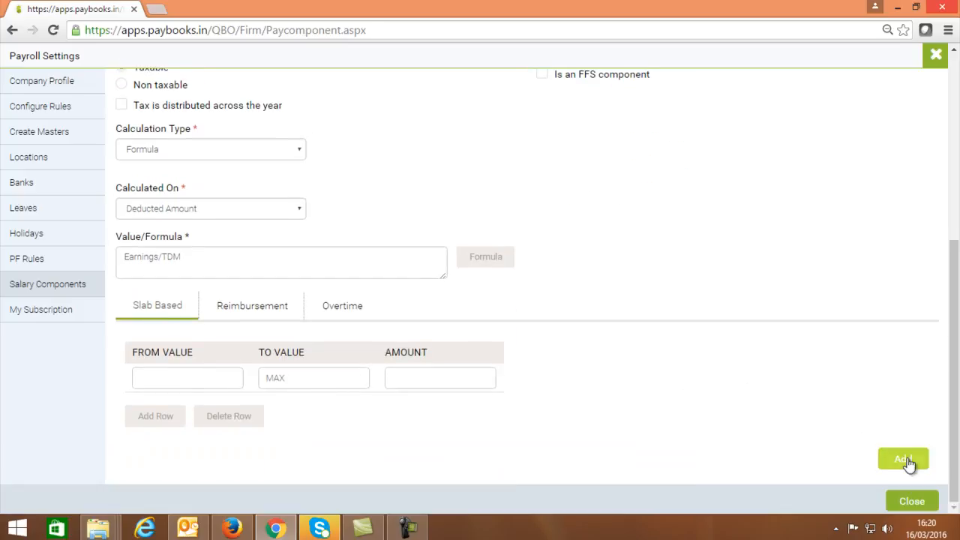
pyautogui.click(905, 460)
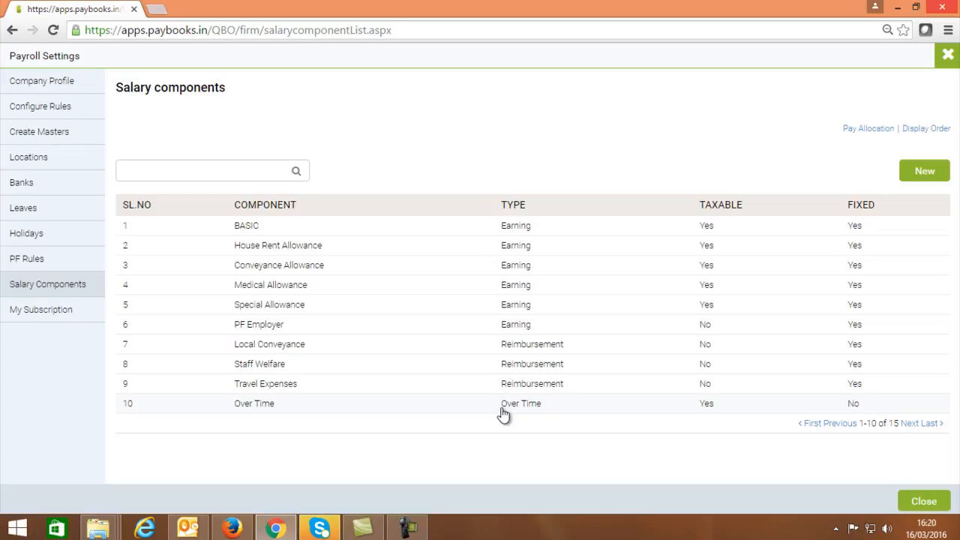
# - Assign the Over Time pay component to all listed Bangalore employees for January-2016 and save the allocation
pyautogui.click(848, 133)
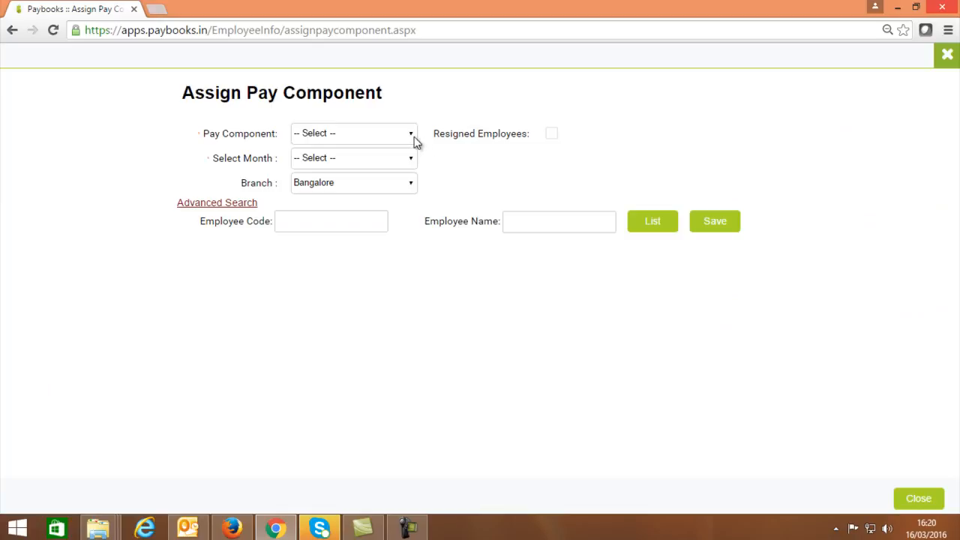
pyautogui.click(412, 136)
pyautogui.click(314, 308)
pyautogui.click(411, 158)
pyautogui.click(372, 185)
pyautogui.click(213, 267)
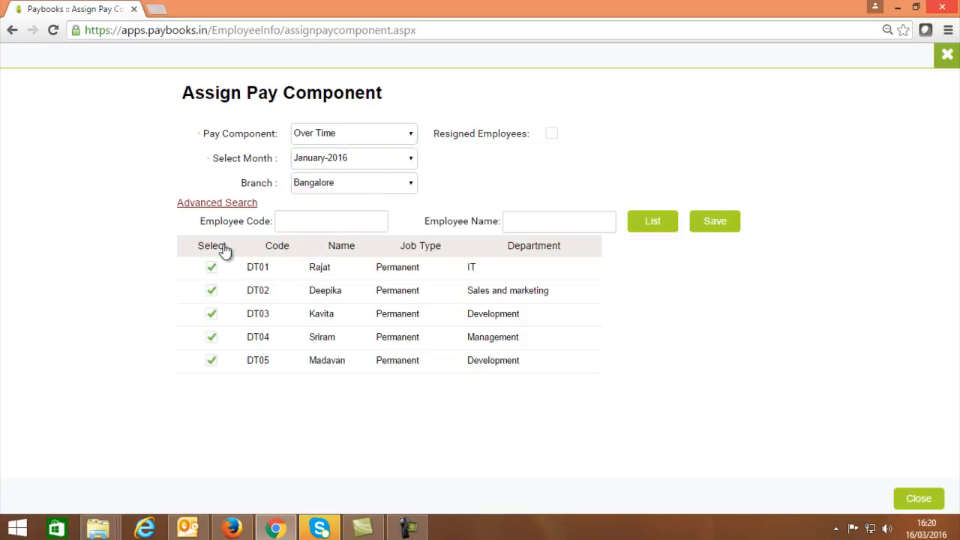
pyautogui.click(729, 227)
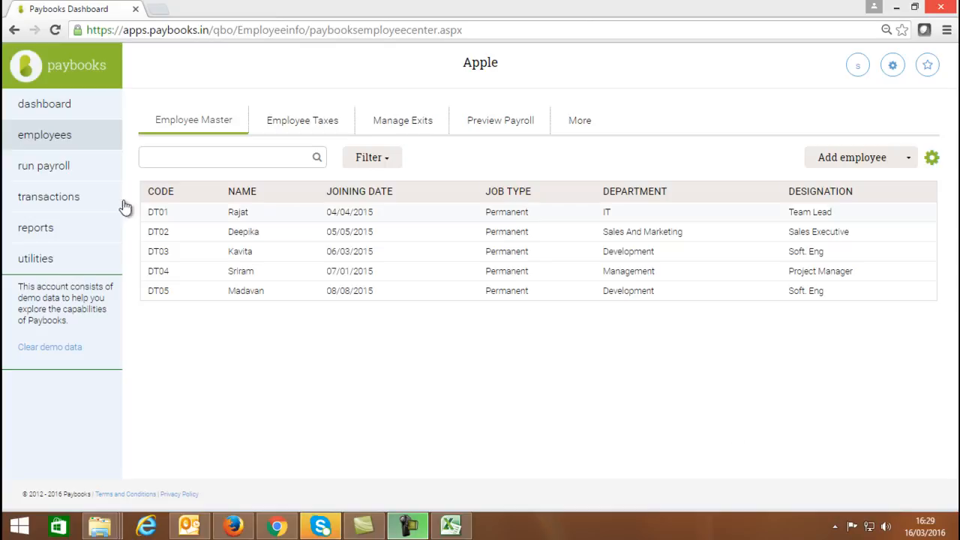
# - Open the Over Time transaction and choose the month February-2016 with the Over Time pay
pyautogui.click(77, 198)
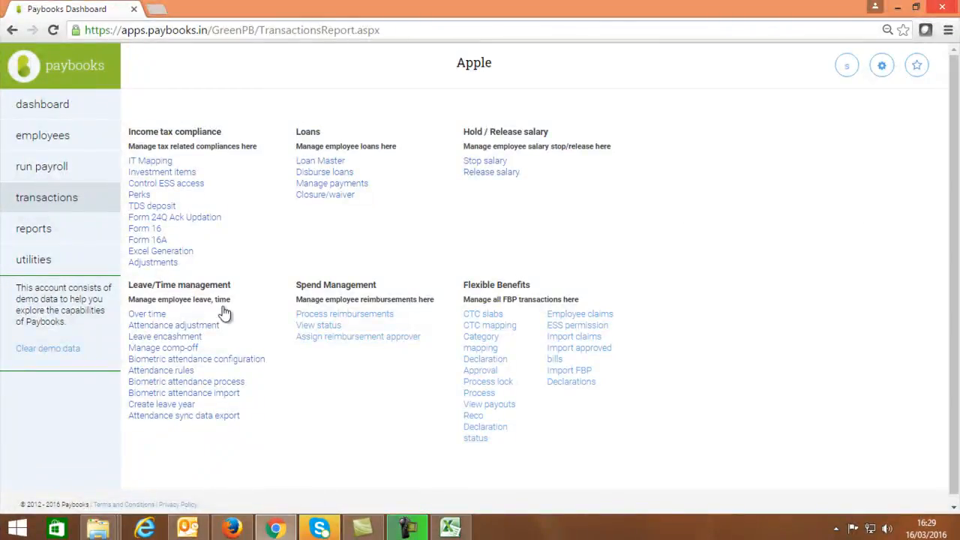
pyautogui.click(146, 316)
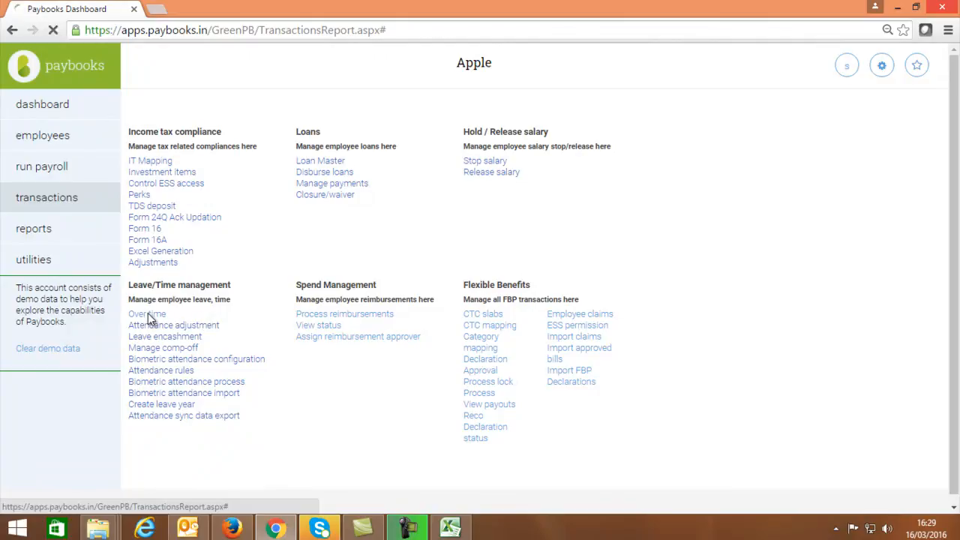
pyautogui.click(432, 173)
pyautogui.click(438, 197)
pyautogui.click(438, 195)
pyautogui.click(390, 222)
# - Add the IT team lead to the overtime employees with 0.5 total units and save the entry
pyautogui.click(366, 218)
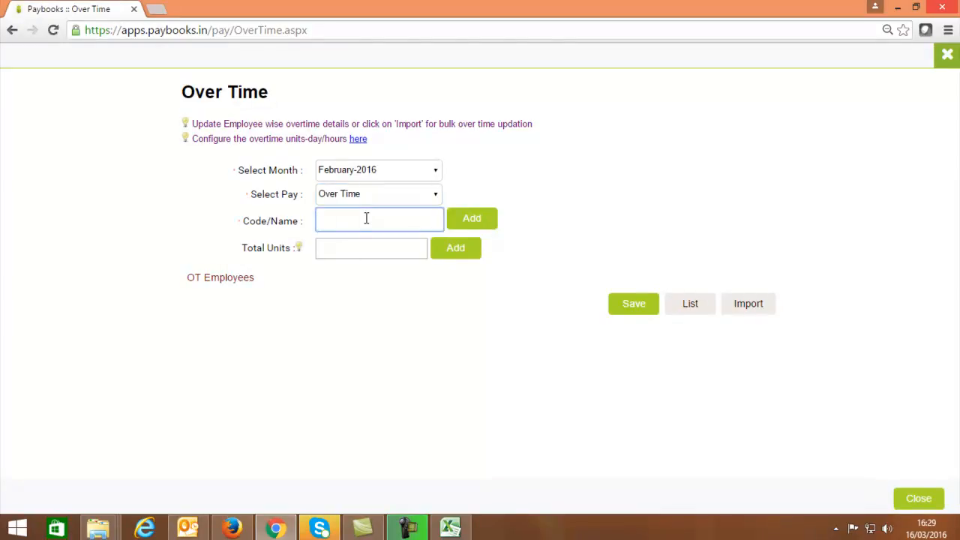
pyautogui.write('r')
pyautogui.click(381, 248)
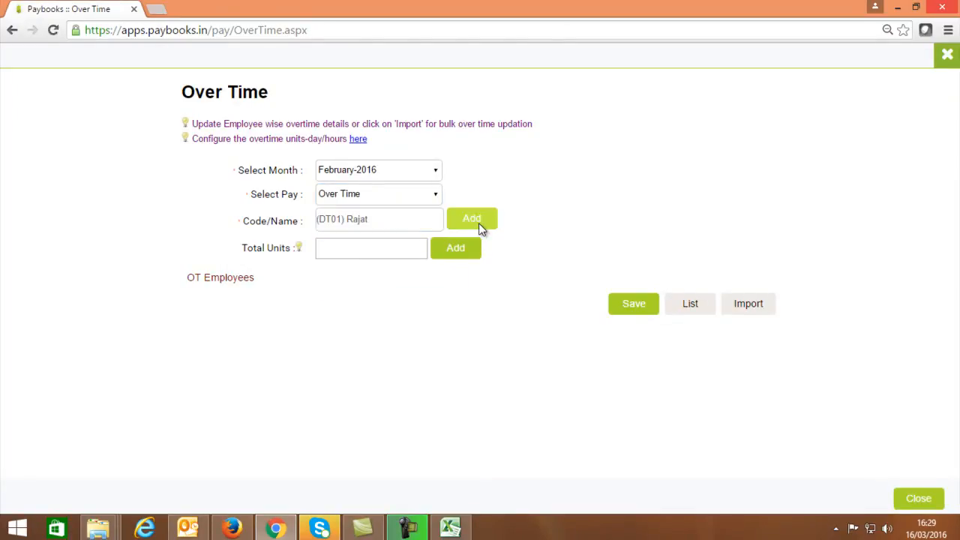
pyautogui.click(472, 219)
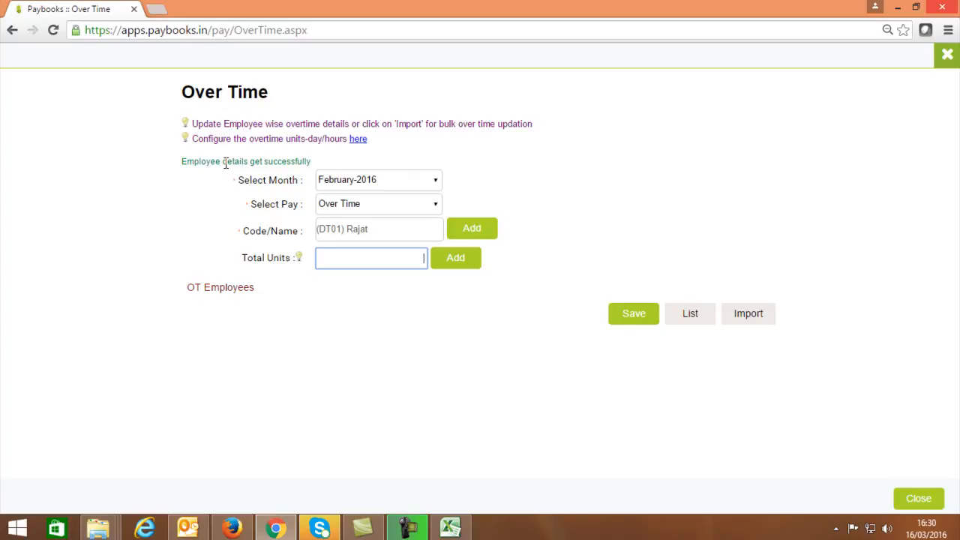
pyautogui.write('0.5')
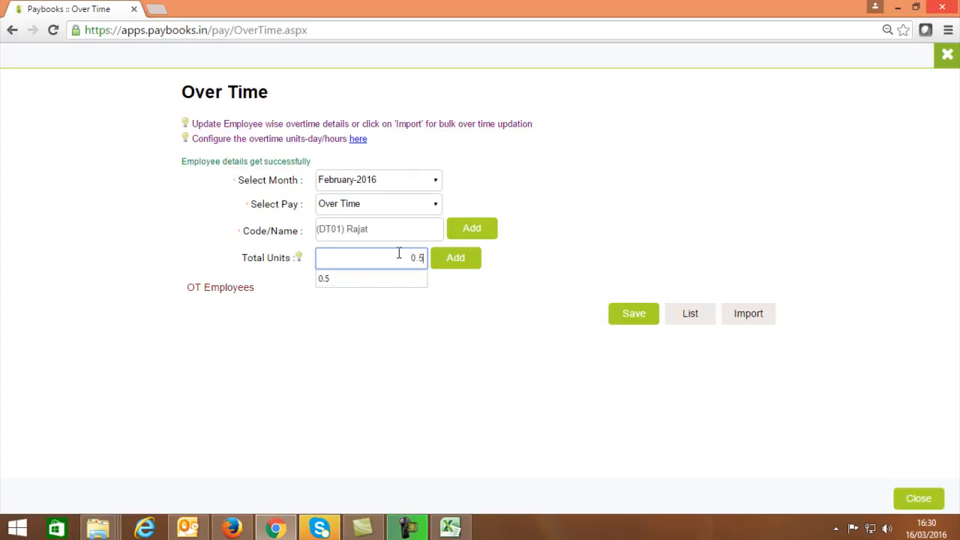
pyautogui.click(456, 258)
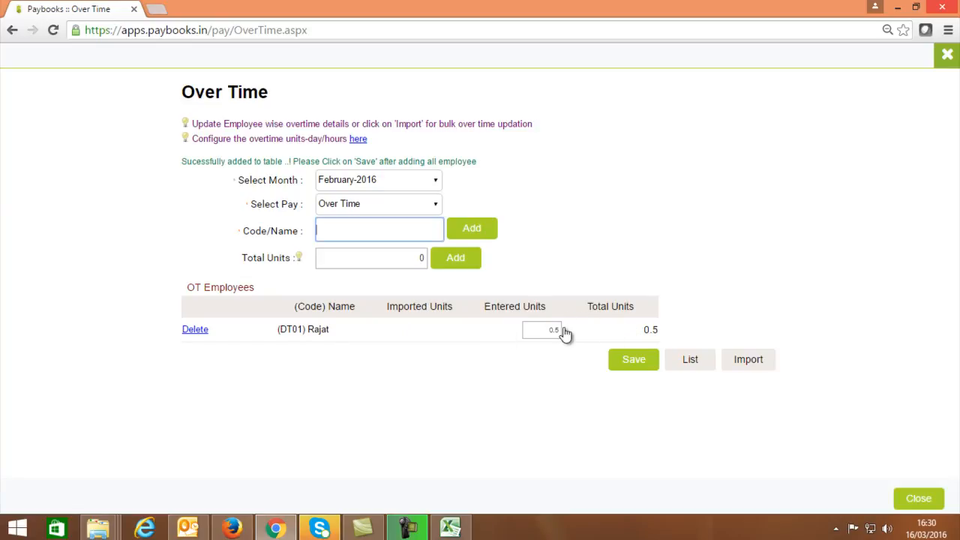
pyautogui.click(638, 359)
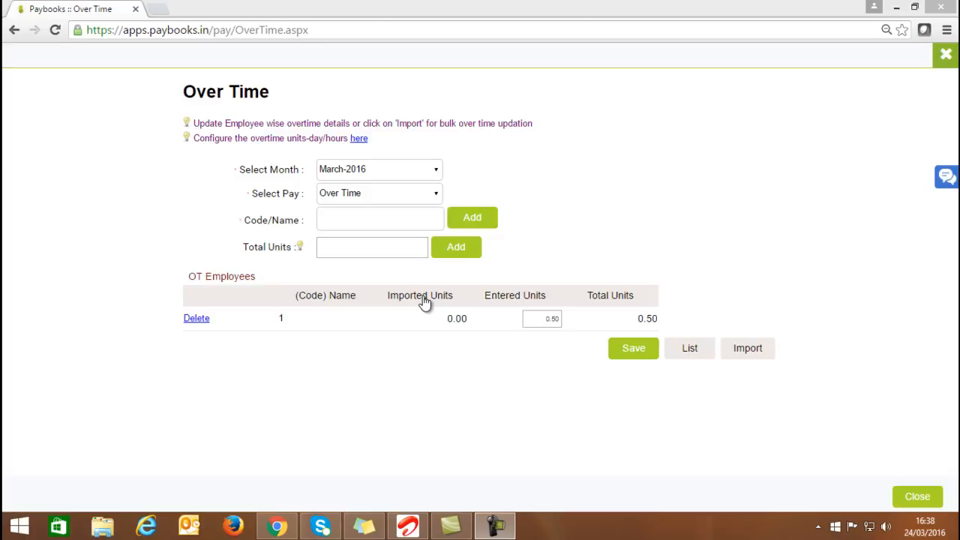
# - Generate the March-2016 overtime import template for all locations and open the downloaded workbook in Excel
pyautogui.click(752, 351)
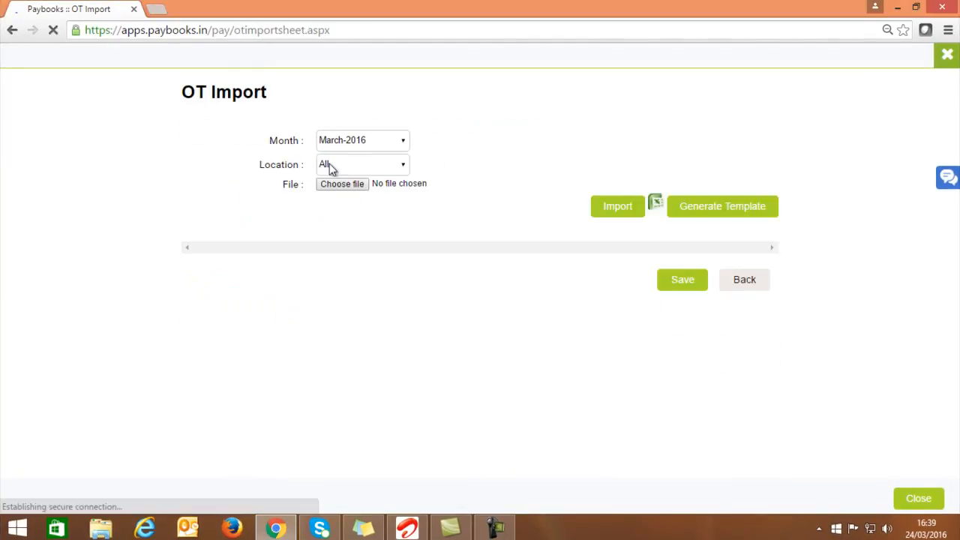
pyautogui.click(700, 206)
pyautogui.click(87, 496)
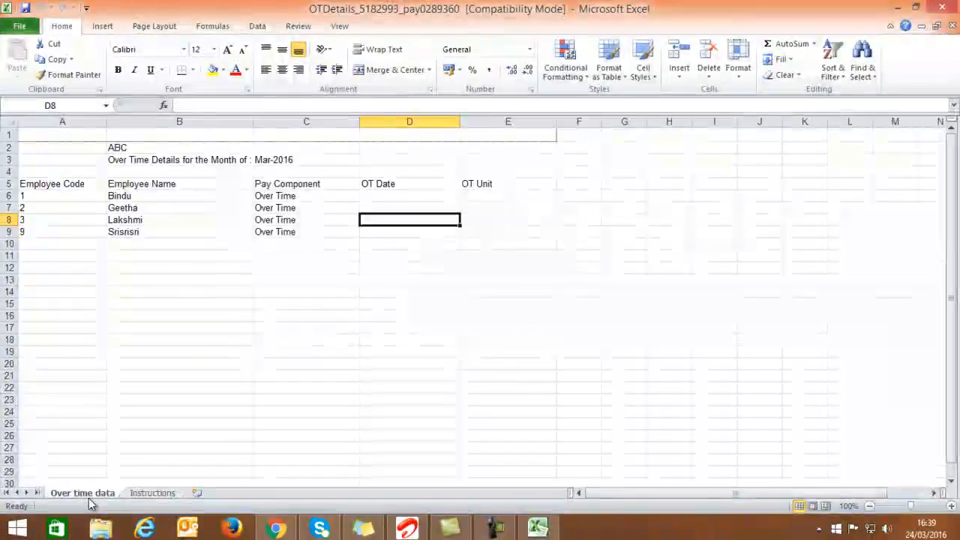
# - Fill the OT Date column with 3/12/2016 through 3/15/2016 and the OT Unit column with 1 for all four employees
pyautogui.click(389, 195)
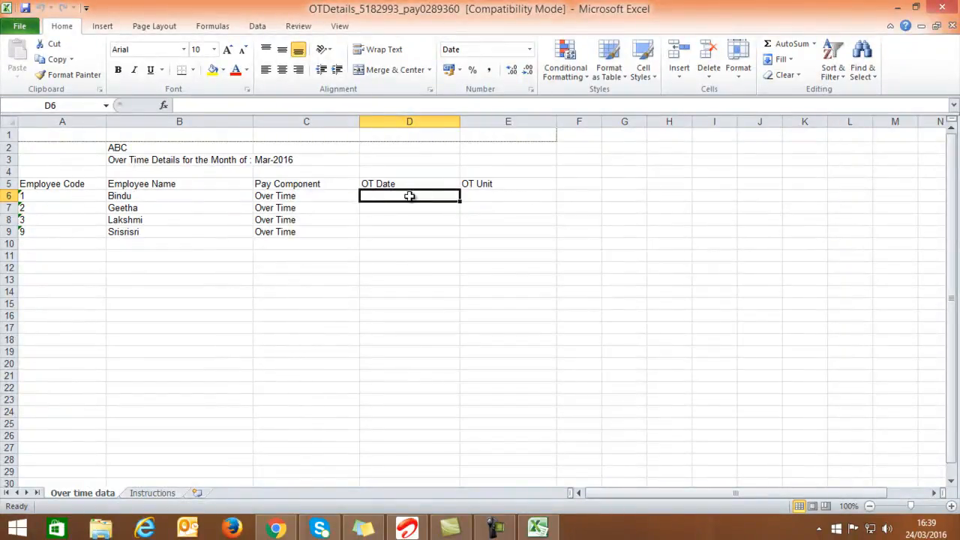
pyautogui.write('3/12/2016 3/13/2016 3/14/2016 3/15/2016')
pyautogui.click(495, 196)
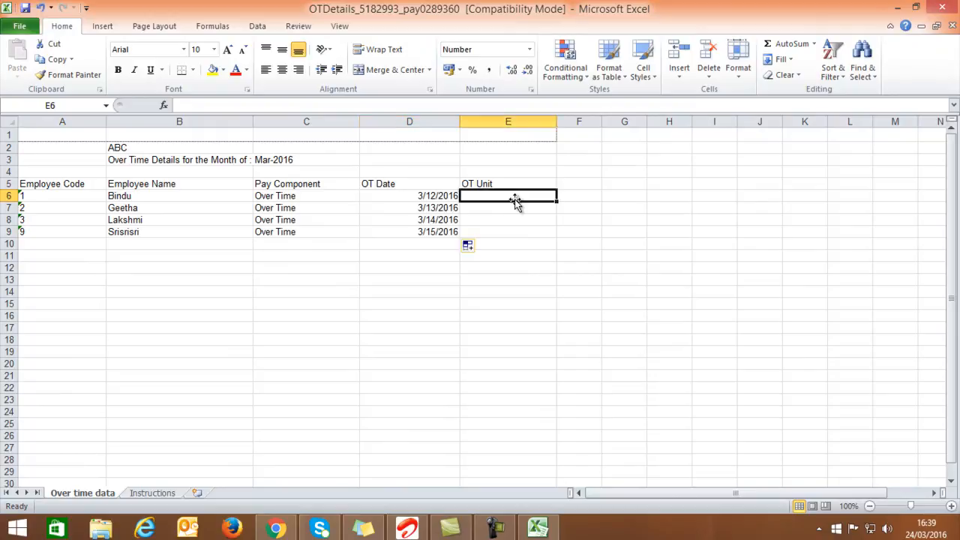
pyautogui.write('1 1 1 1')
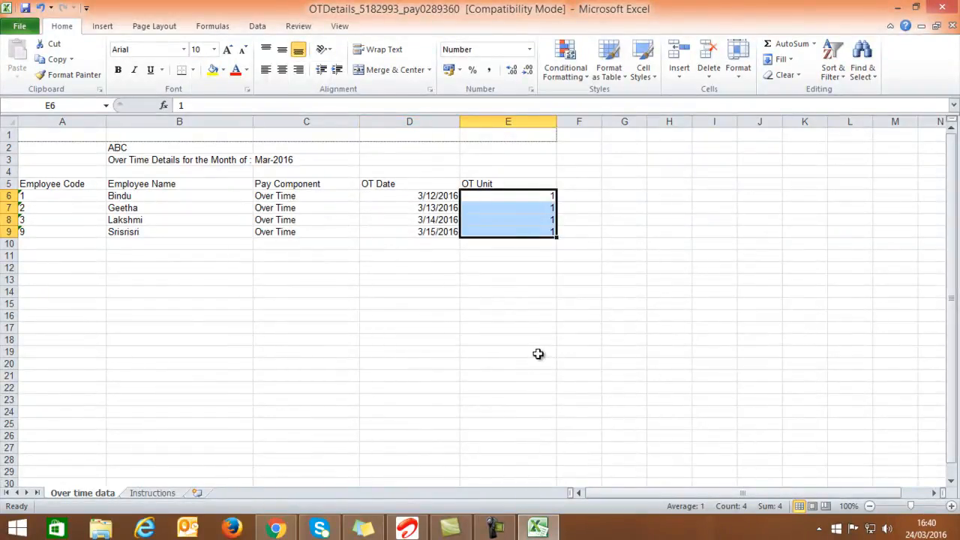
# - Switch to the Paybooks OT Import page in Chrome, import the OTDetails .xls file for March-2016 and all locations, and save the imported data
pyautogui.click(276, 529)
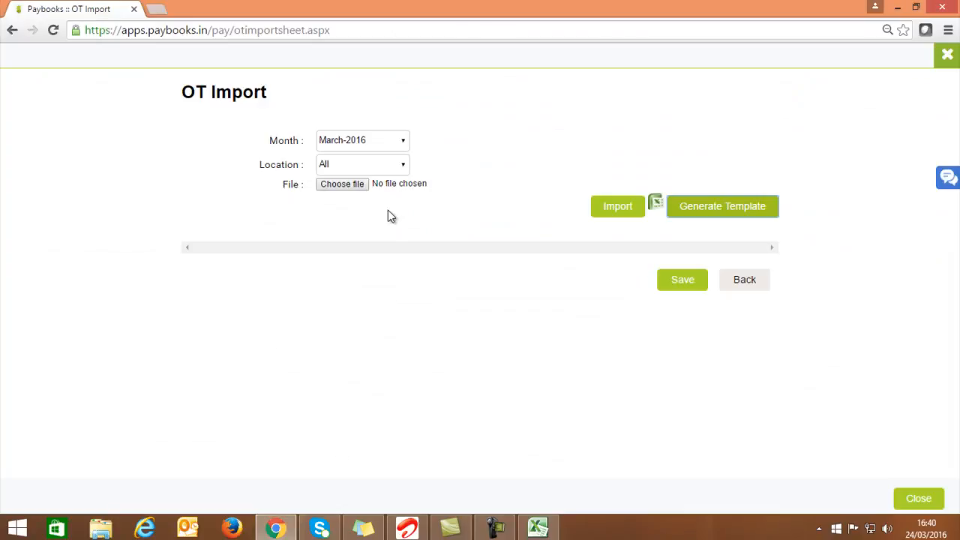
pyautogui.click(365, 184)
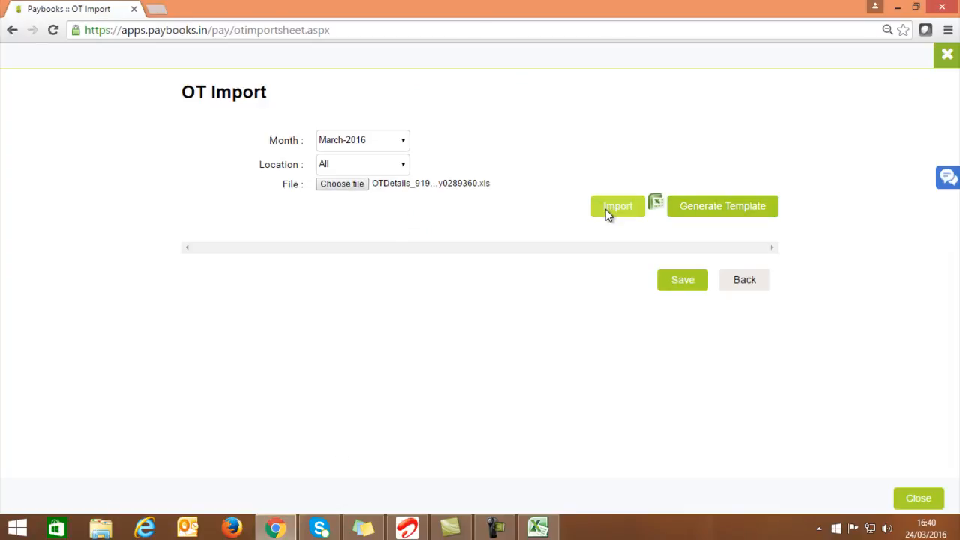
pyautogui.click(617, 208)
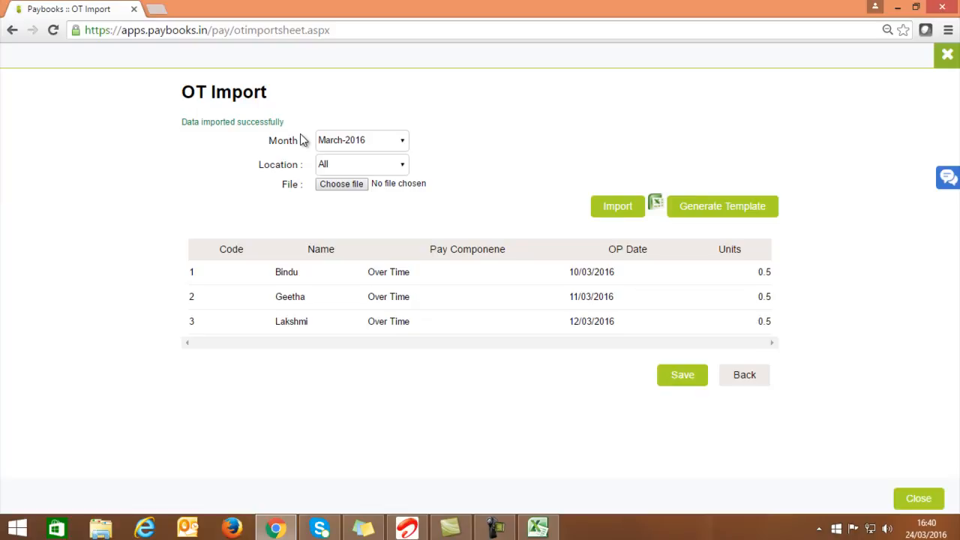
pyautogui.click(687, 376)
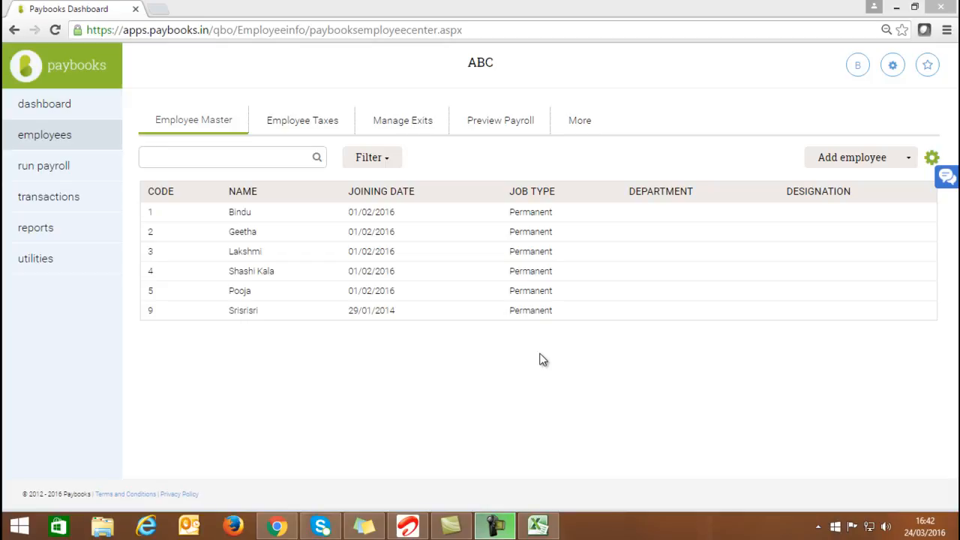
# - Preview the March-2016 payroll and open the pay details of the employee with code 1 to check the Over Time earning
pyautogui.click(501, 131)
pyautogui.click(381, 169)
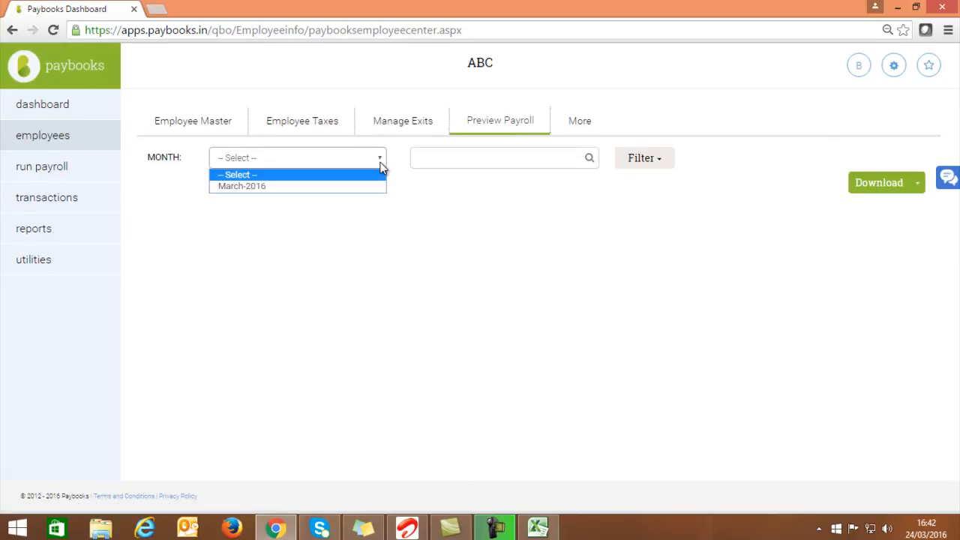
pyautogui.click(371, 184)
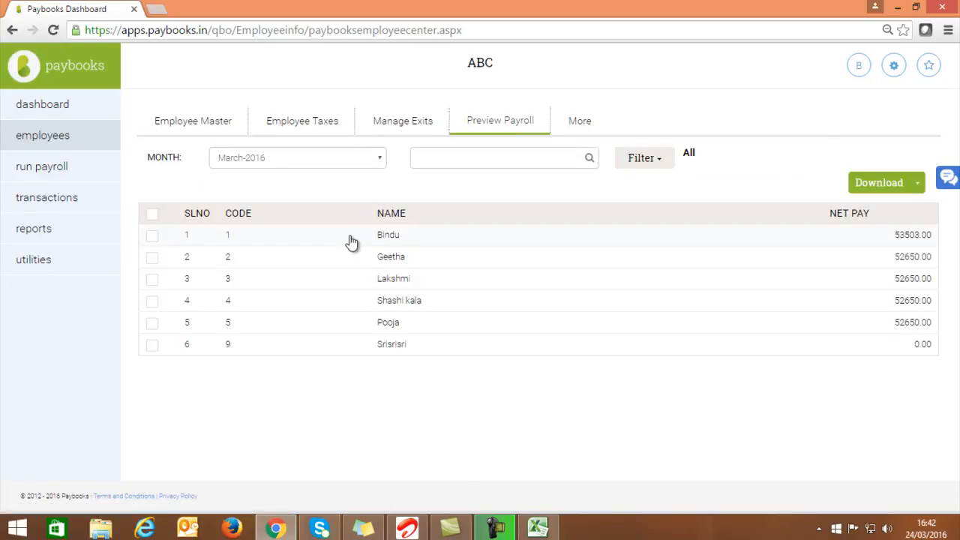
pyautogui.click(351, 241)
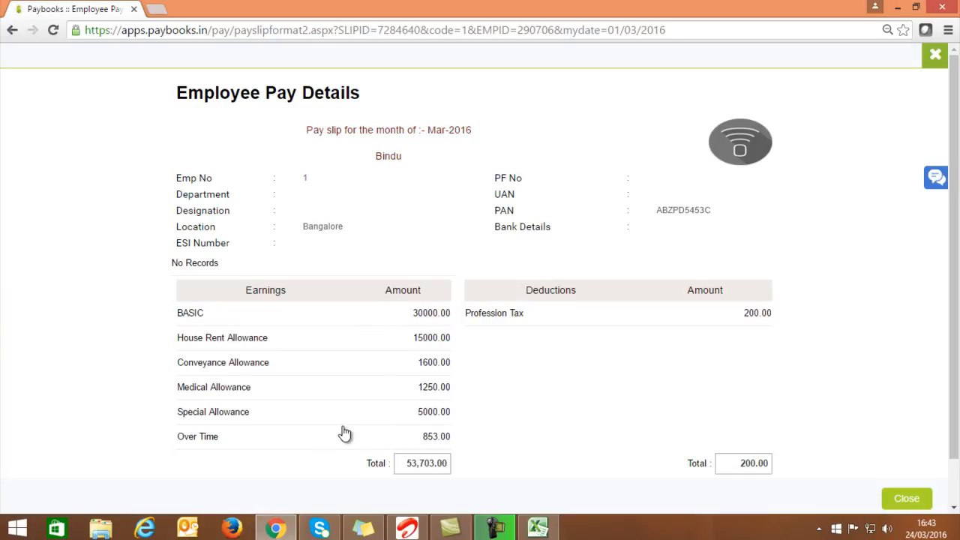